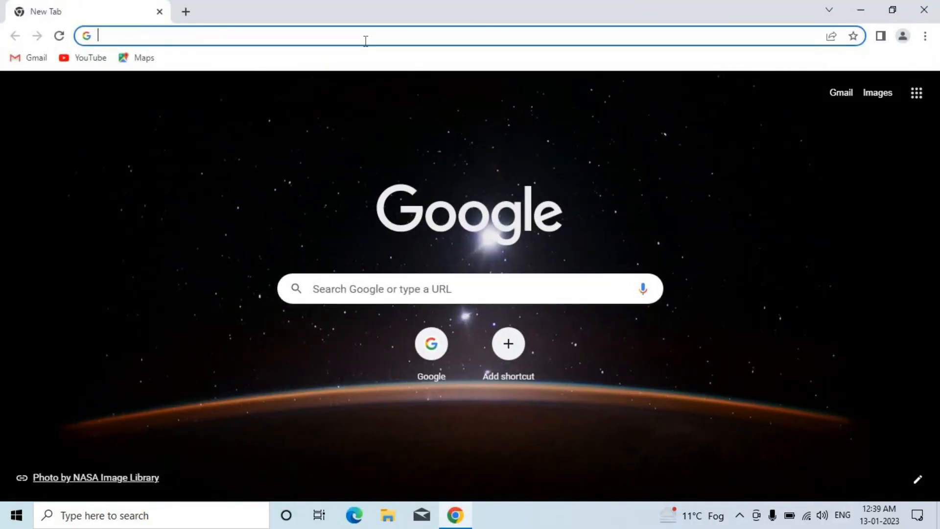
# - Load the Tenda quick setup at 192.168.0.1 and switch the connection type from Static IP to Dynamic IP
pyautogui.click(365, 41)
pyautogui.write('192')
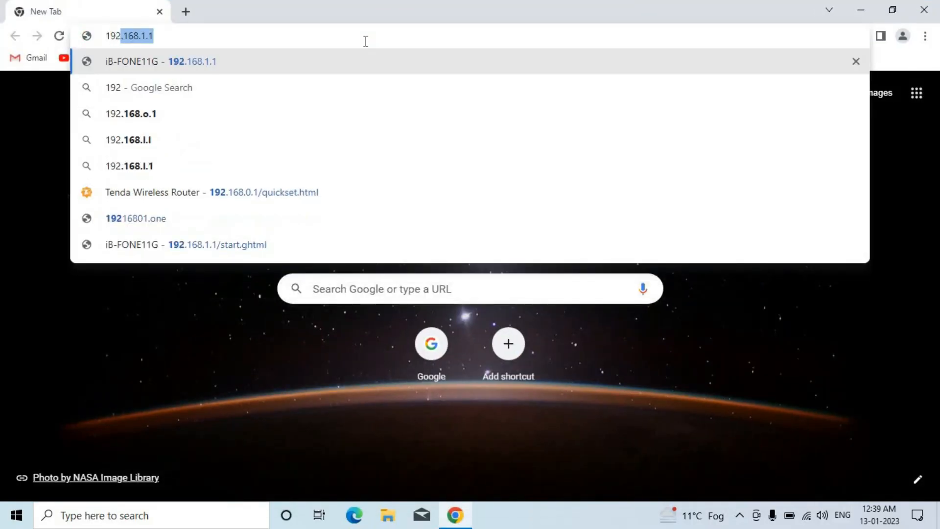
pyautogui.write('.16')
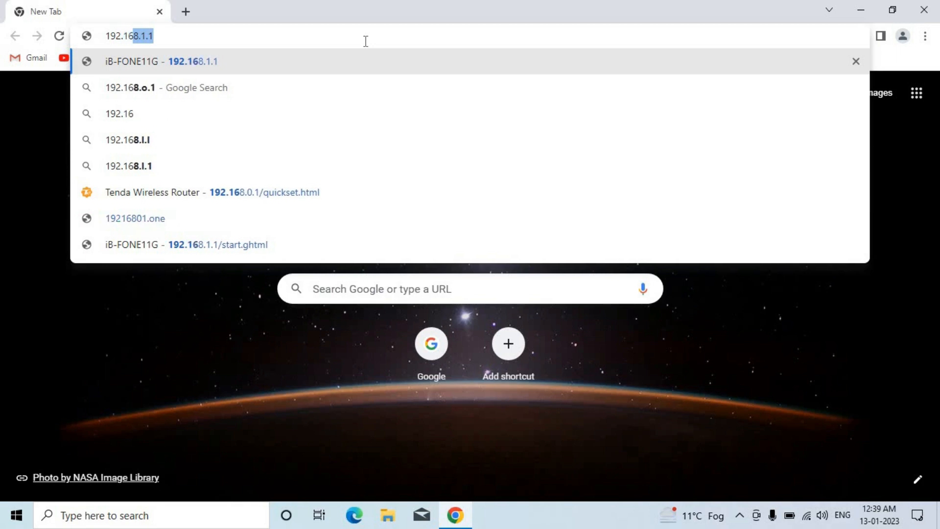
pyautogui.write('8.0')
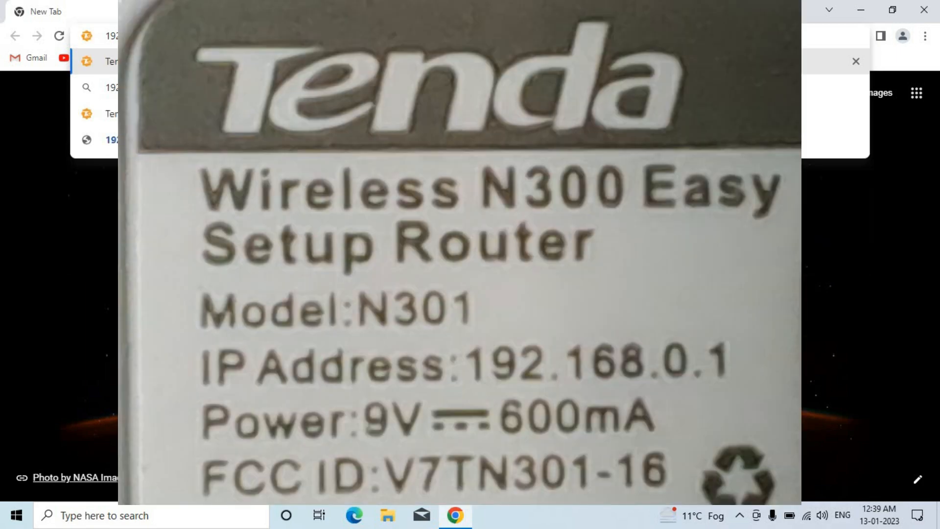
pyautogui.press('Return')
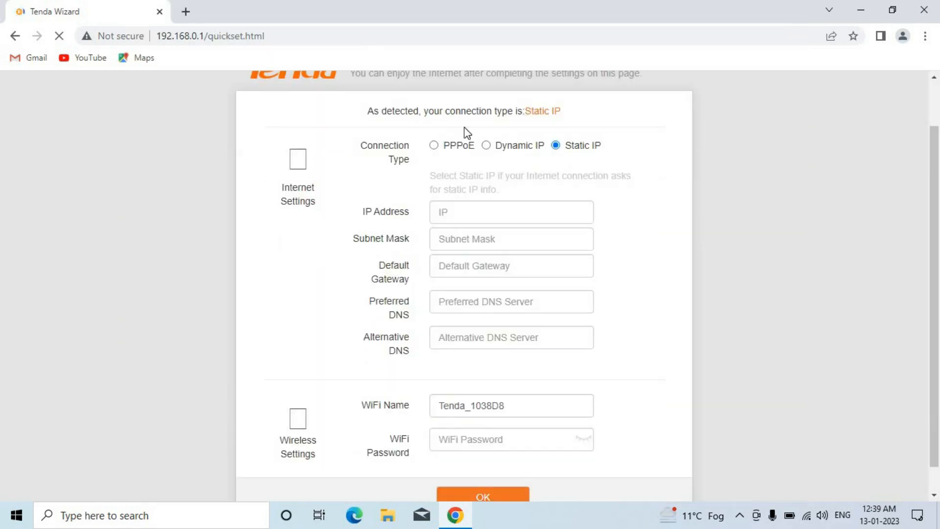
pyautogui.click(486, 146)
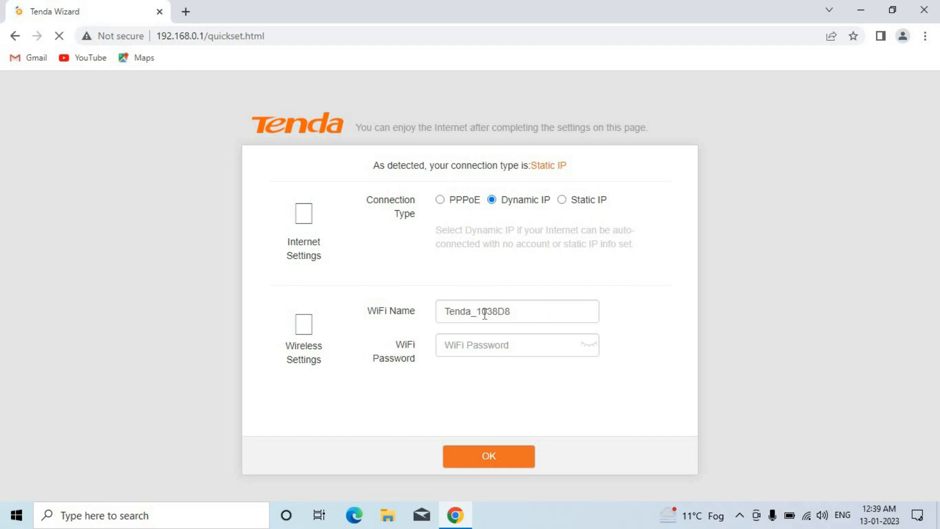
# - Replace the WiFi name with 'one touch computers', set a new WiFi password, and save the quick setup
pyautogui.doubleClick(460, 312)
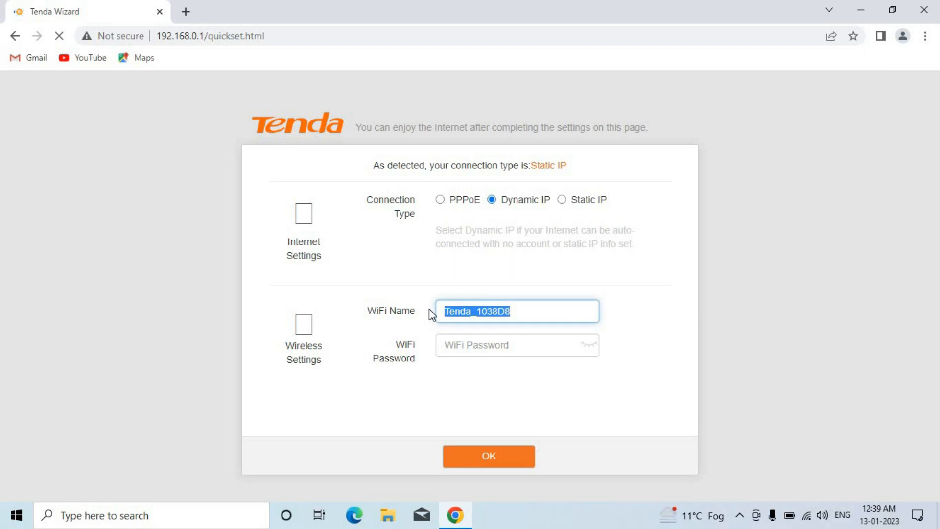
pyautogui.click(479, 348)
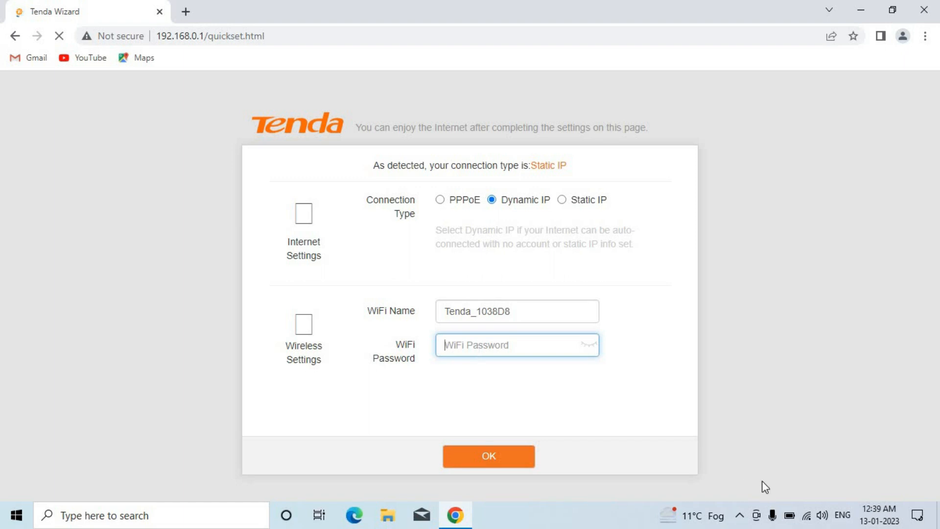
pyautogui.doubleClick(520, 315)
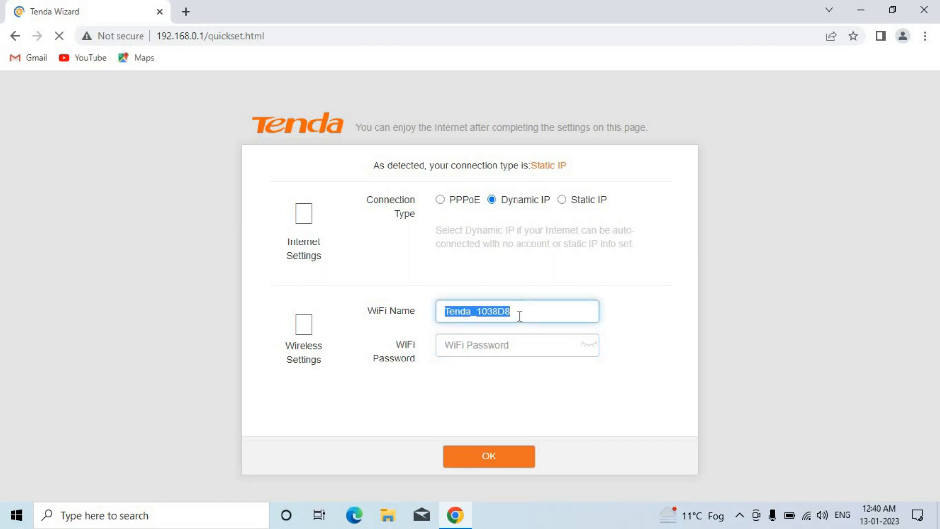
pyautogui.click(806, 515)
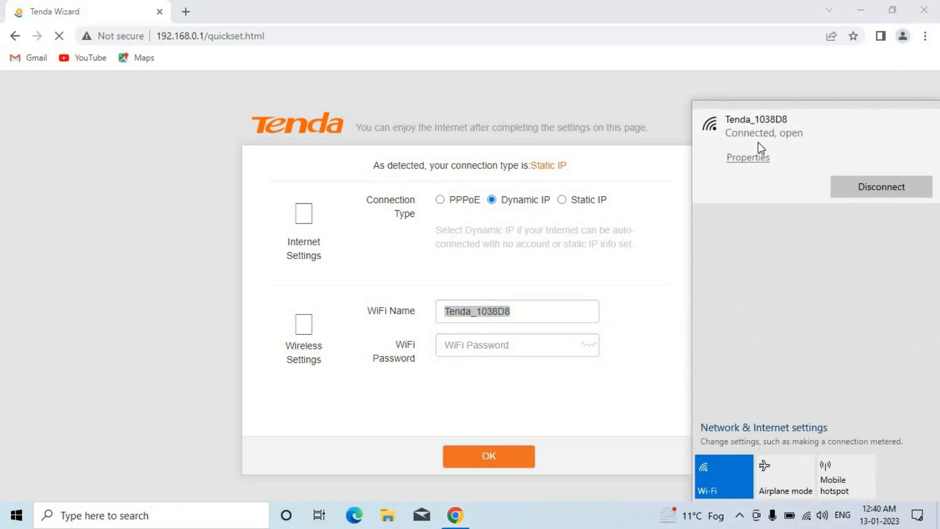
pyautogui.click(519, 314)
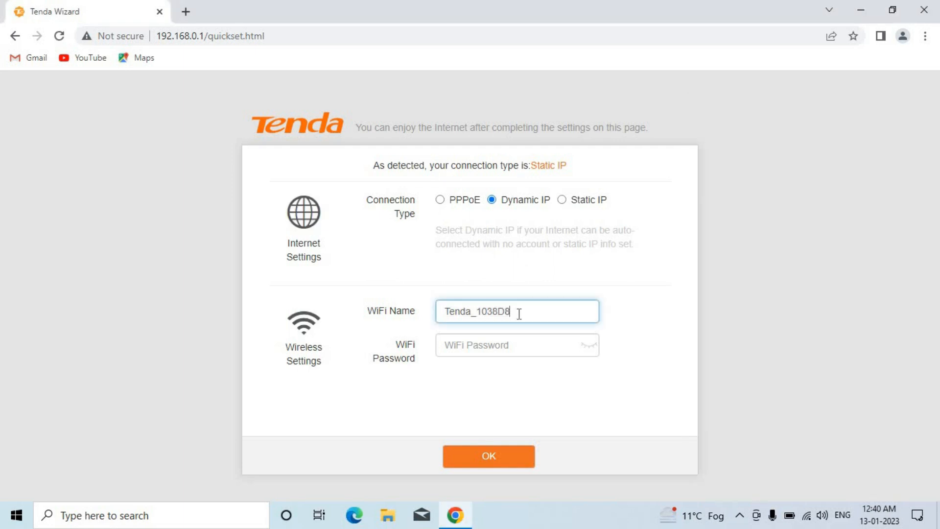
pyautogui.press('BackSpace')
pyautogui.press('BackSpace')
pyautogui.press('BackSpace')
pyautogui.press('BackSpace')
pyautogui.press('BackSpace')
pyautogui.press('BackSpace')
pyautogui.press('BackSpace')
pyautogui.press('BackSpace')
pyautogui.press('BackSpace')
pyautogui.press('BackSpace')
pyautogui.press('BackSpace')
pyautogui.press('BackSpace')
pyautogui.write('one touch computers')
pyautogui.press('Tab')
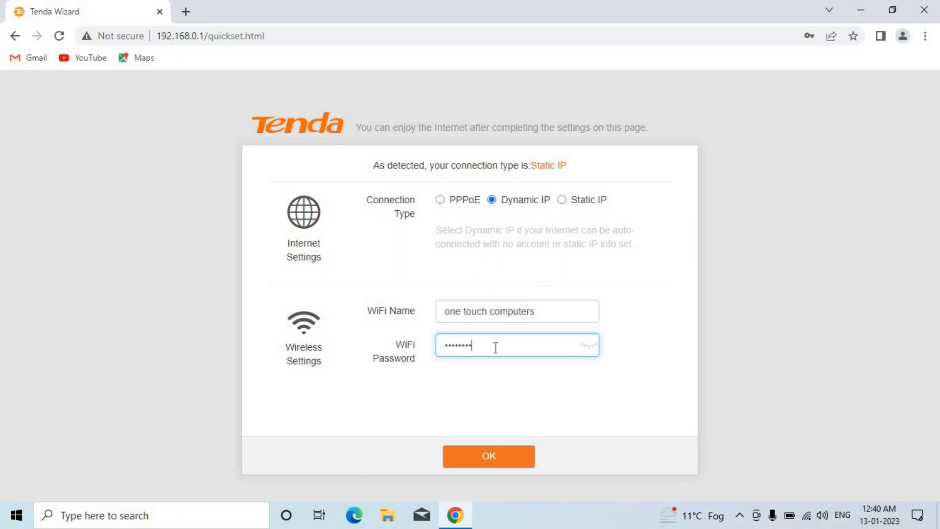
pyautogui.click(491, 453)
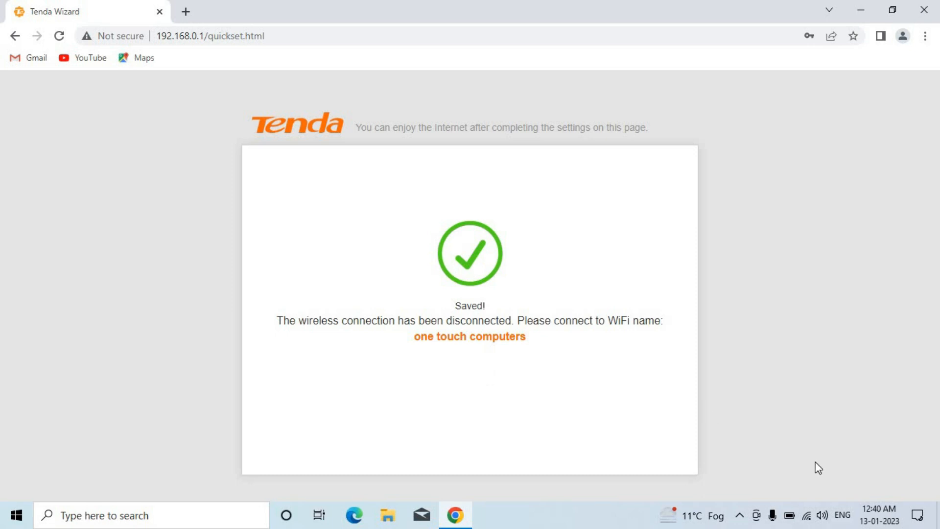
# - Join the 'one touch computers' WiFi with its security key, then reload the router page to see internet status
pyautogui.click(806, 518)
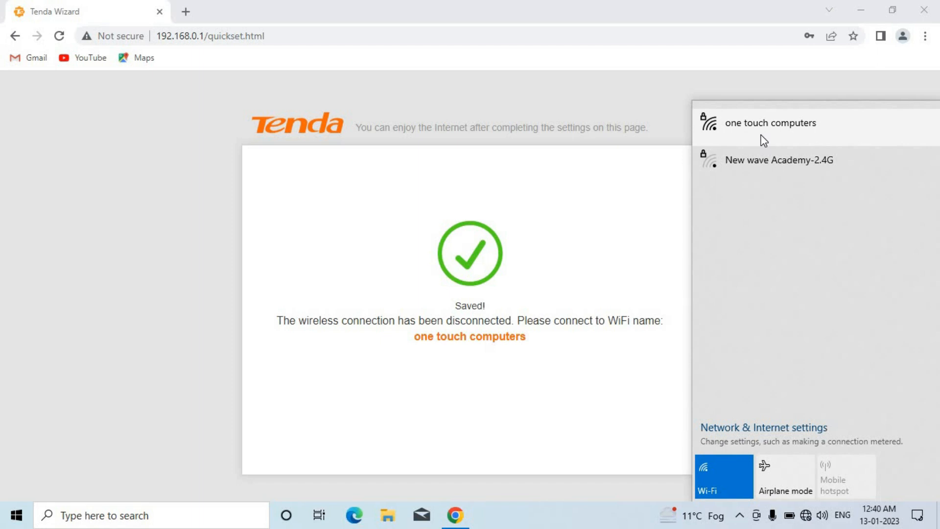
pyautogui.click(763, 140)
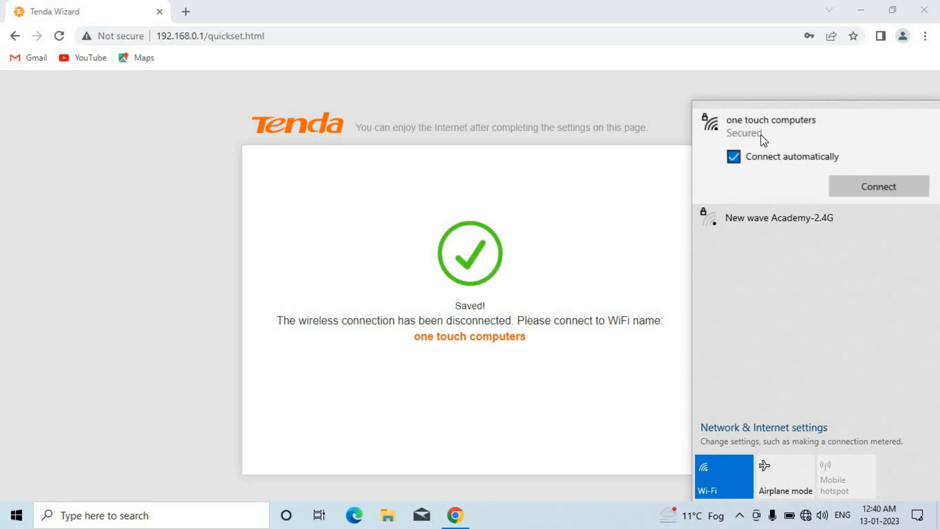
pyautogui.click(867, 191)
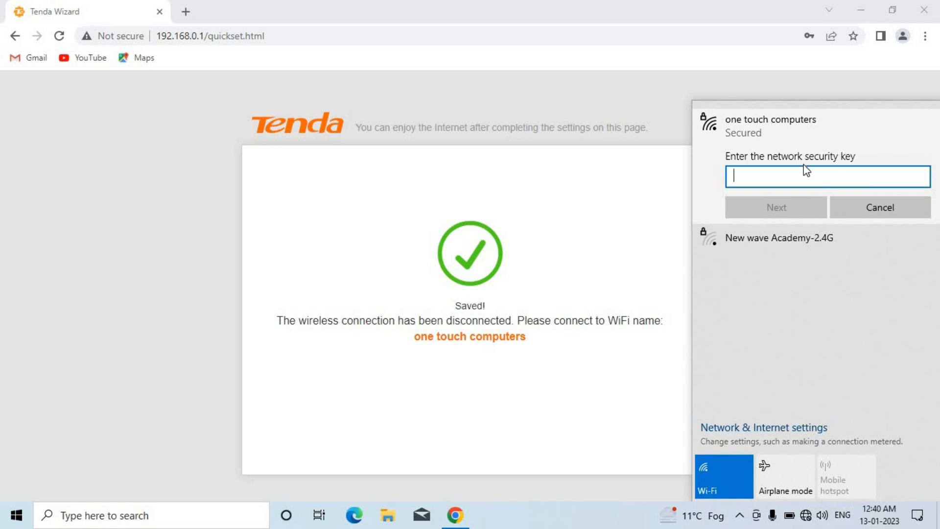
pyautogui.write('•••')
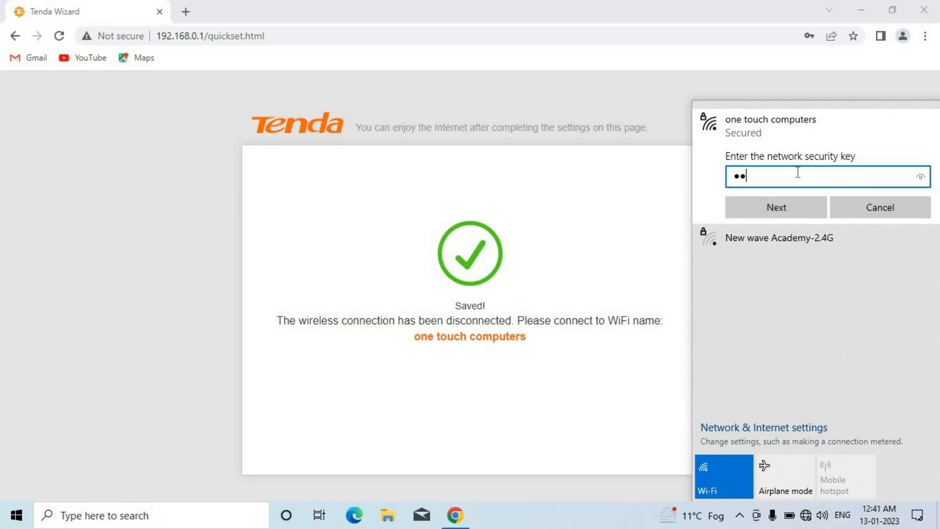
pyautogui.press('Return')
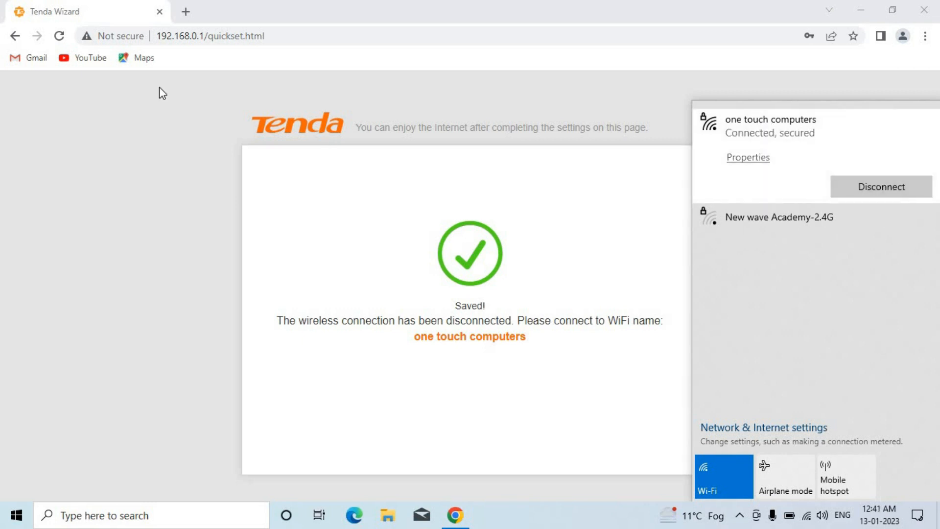
pyautogui.click(59, 38)
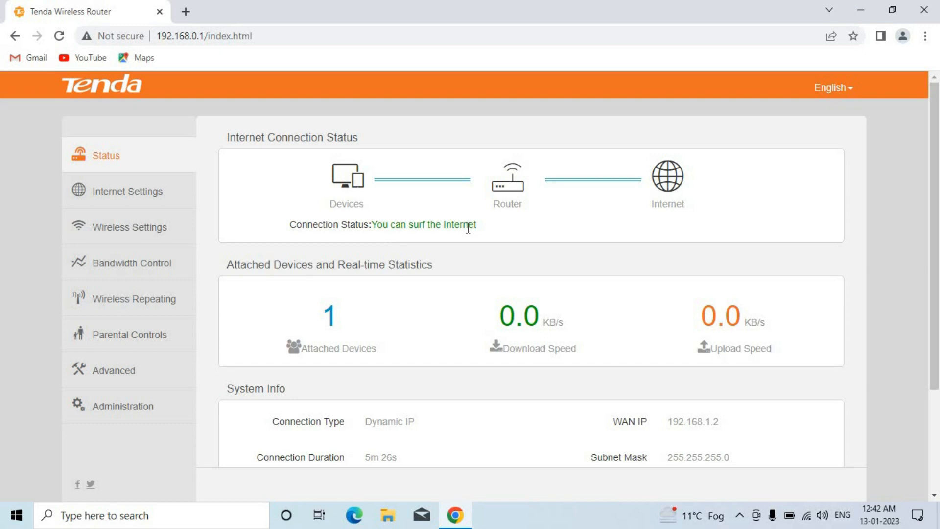
# - Open YouTube in a new tab to test the connection, glancing back at the router status
pyautogui.click(187, 6)
pyautogui.click(204, 30)
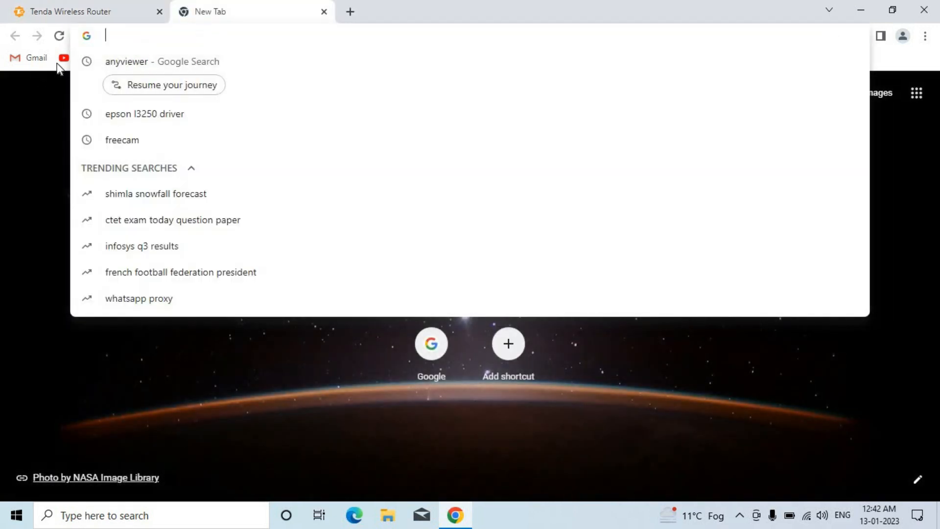
pyautogui.click(60, 61)
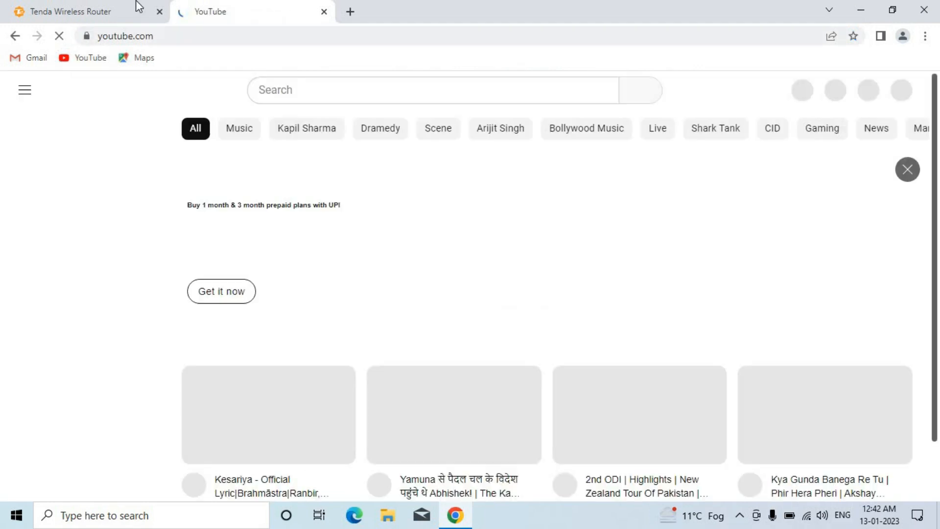
pyautogui.click(138, 7)
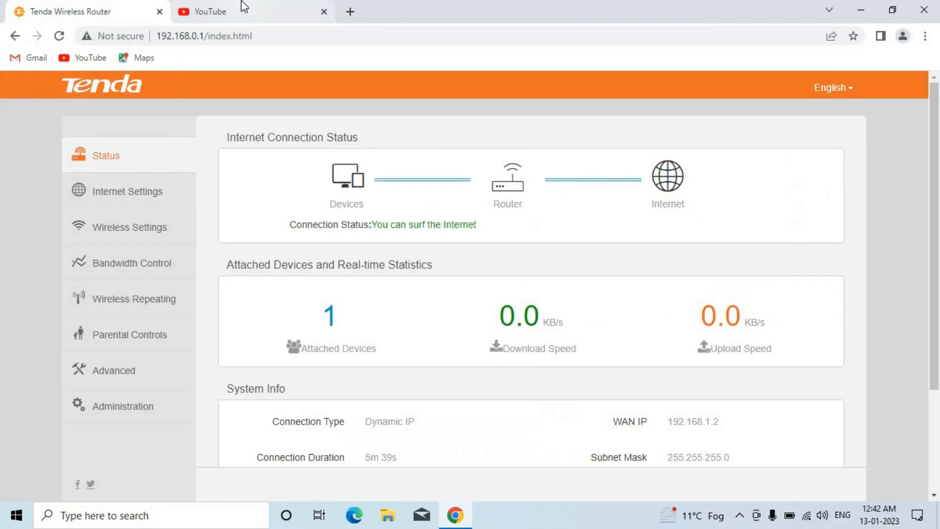
pyautogui.click(246, 7)
# - Load google.com in another new tab and compare it with the YouTube and router tabs
pyautogui.click(350, 12)
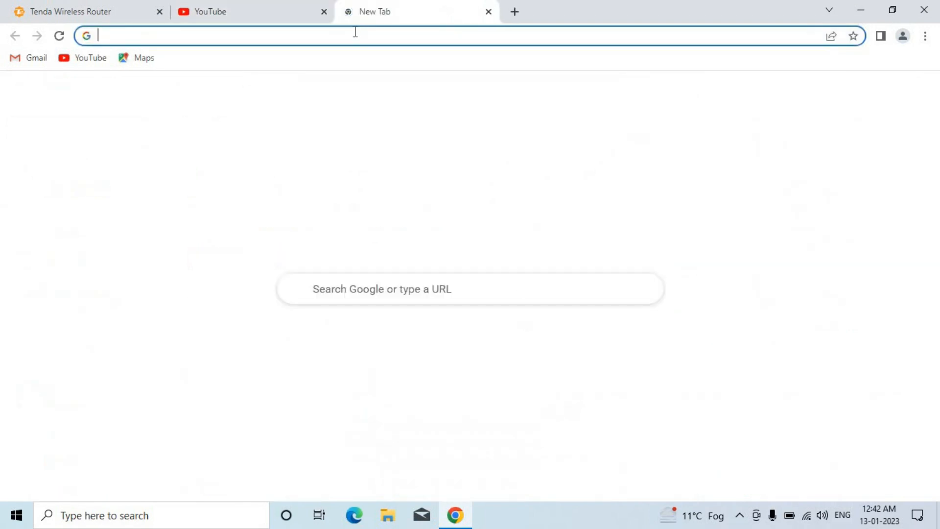
pyautogui.write('google.com')
pyautogui.press('Return')
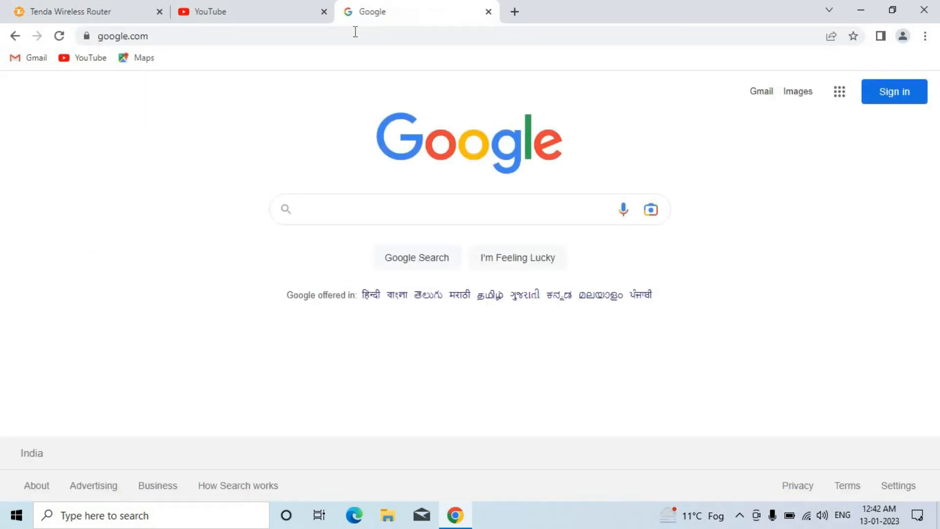
pyautogui.click(290, 7)
pyautogui.click(394, 7)
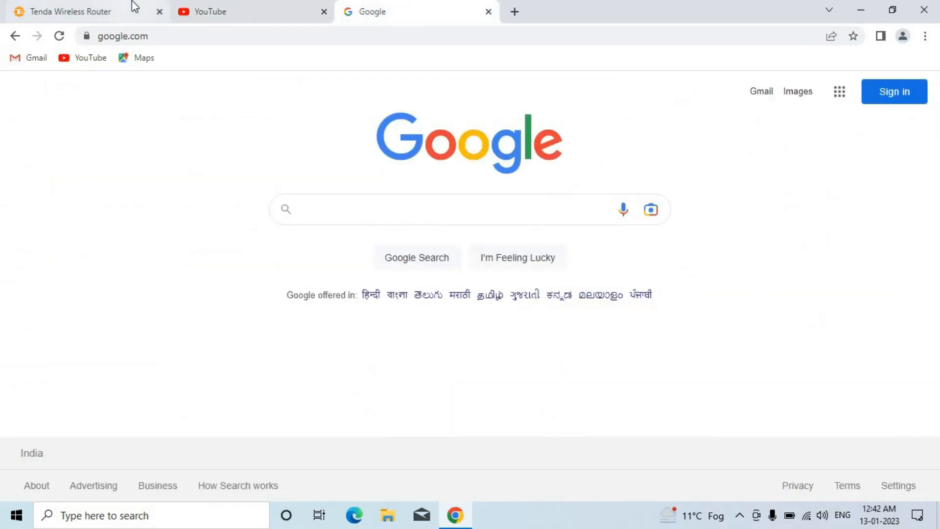
pyautogui.click(132, 3)
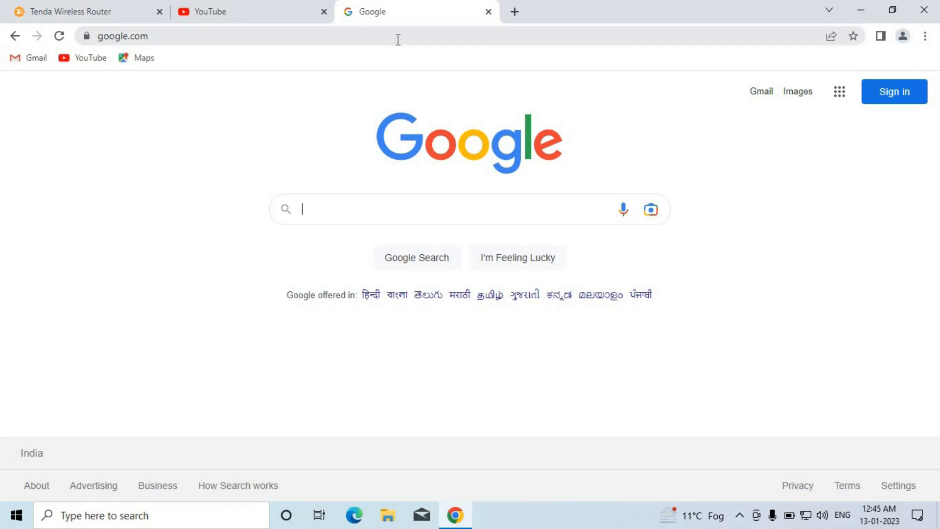
# - Open the iBall admin at 192.168.1.1 and log in with username admin and the admin password
pyautogui.click(398, 39)
pyautogui.write('192.168.1.1')
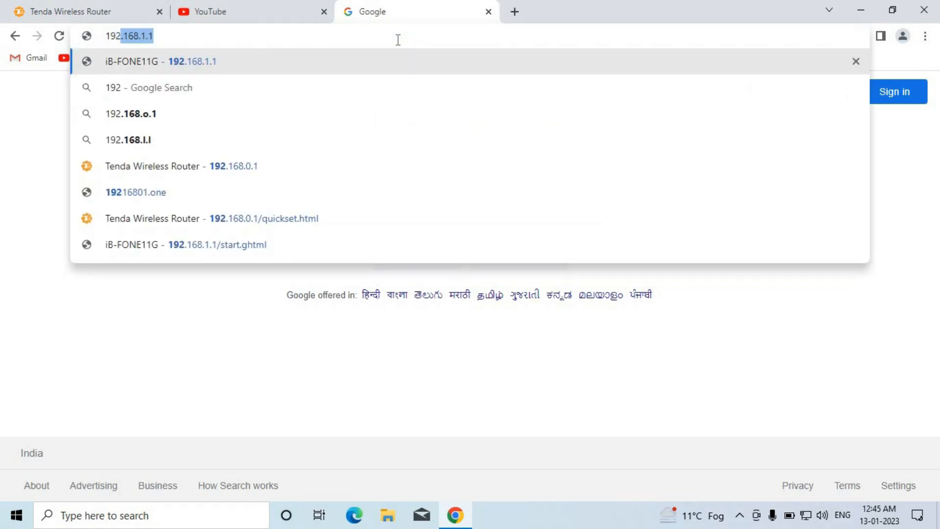
pyautogui.press('Return')
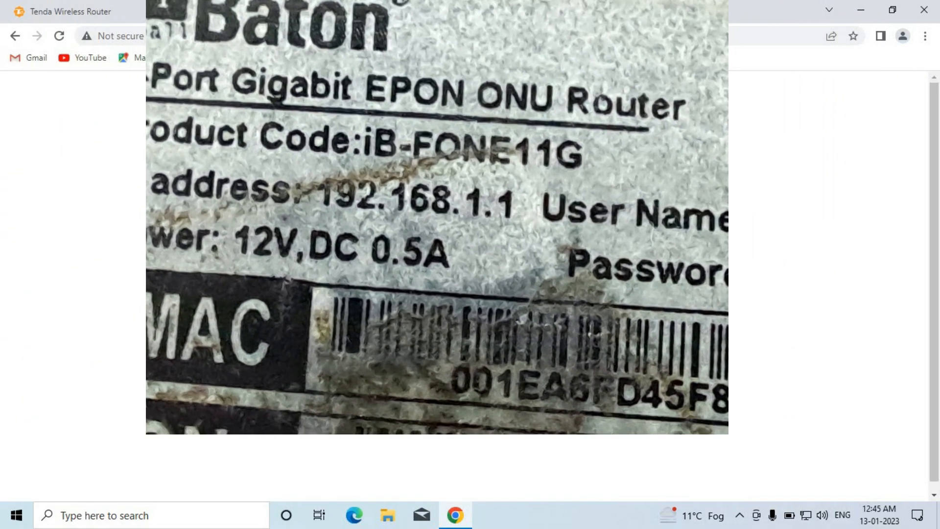
pyautogui.write('admin')
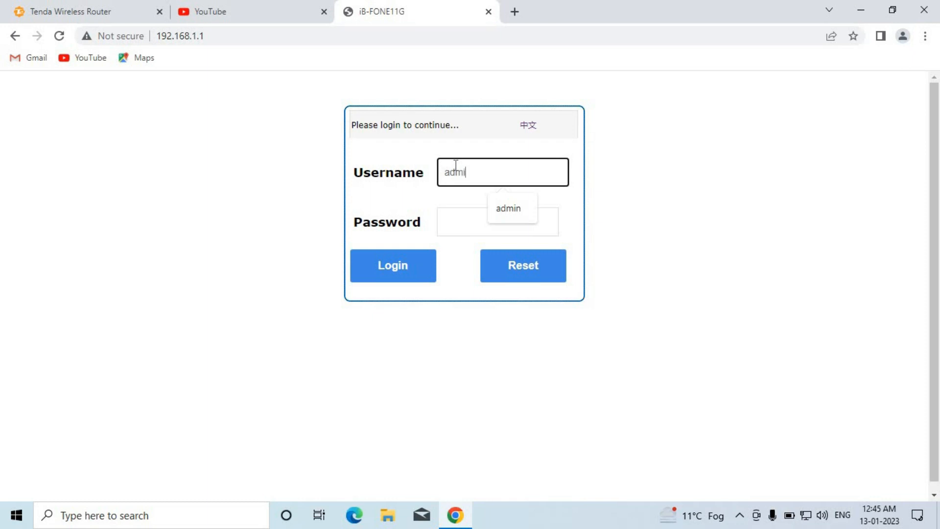
pyautogui.click(461, 216)
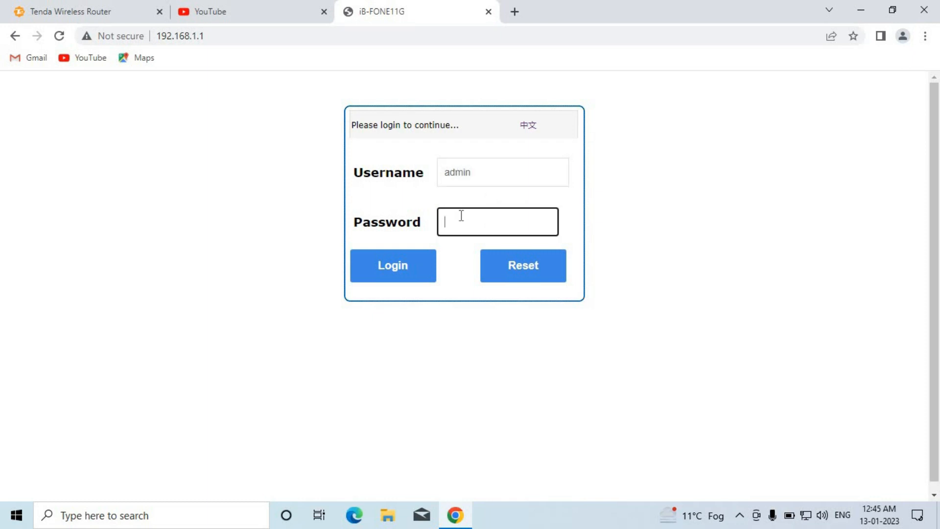
pyautogui.write('****n')
pyautogui.click(401, 269)
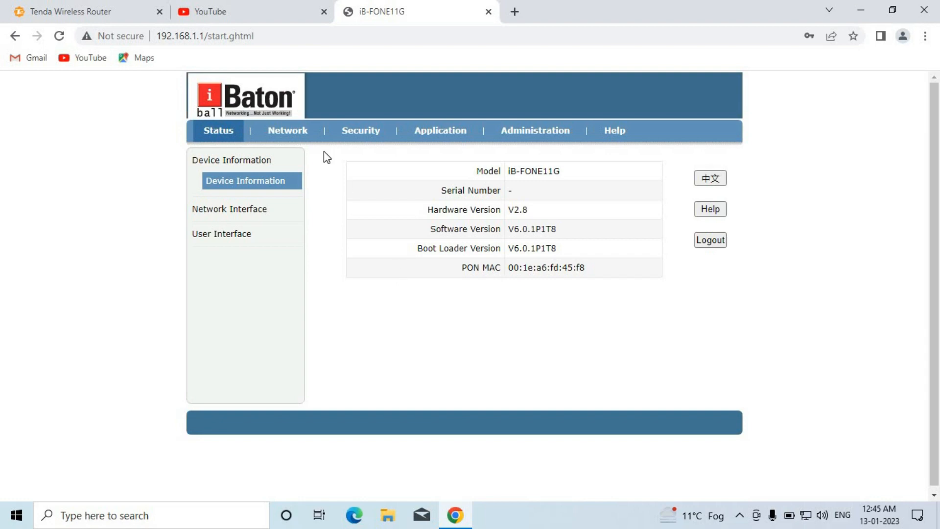
# - Under Network > LAN > DHCP Server, toggle Enable DHCP Server off and back on, and review the 192.168.1.2–192.168.1.254 range
pyautogui.click(299, 137)
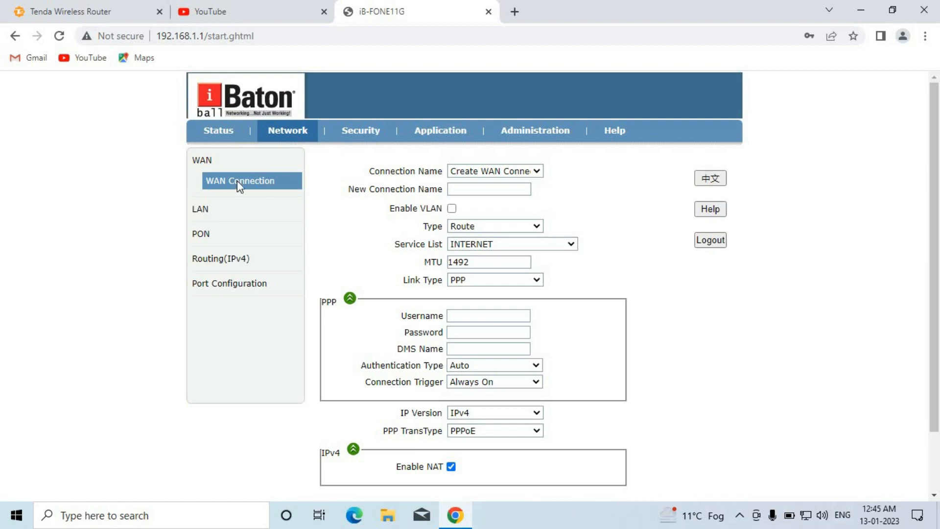
pyautogui.click(201, 210)
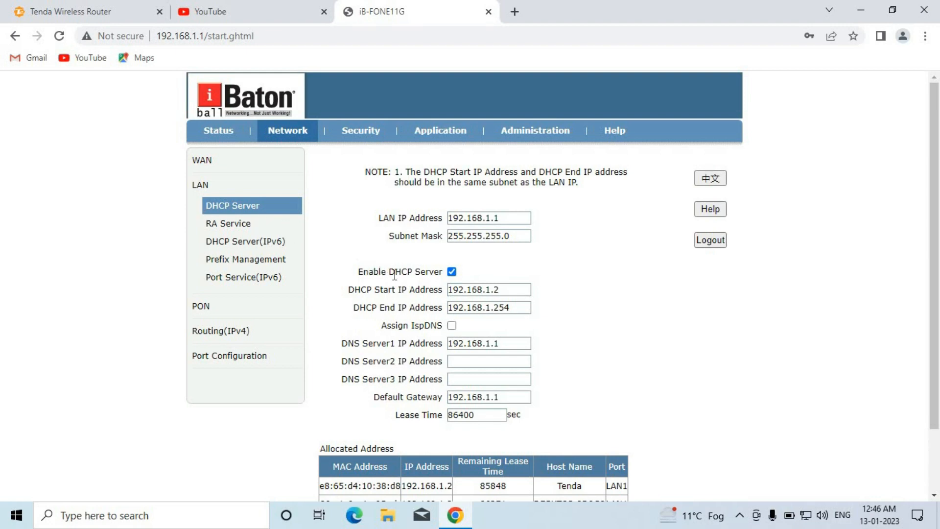
pyautogui.click(452, 273)
pyautogui.click(452, 273)
pyautogui.scroll(-2, 657, 410)
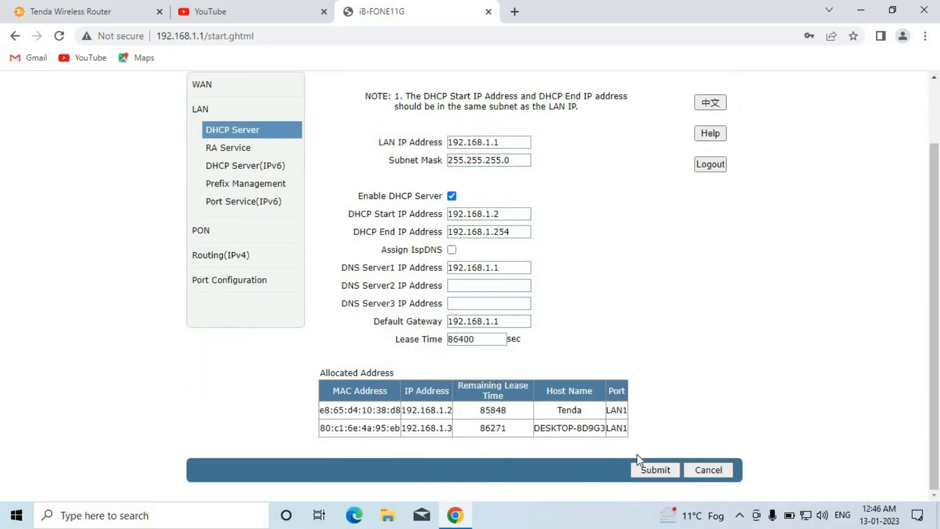
pyautogui.scroll(2, 635, 457)
pyautogui.scroll(-2, 939, 338)
pyautogui.scroll(3, 939, 277)
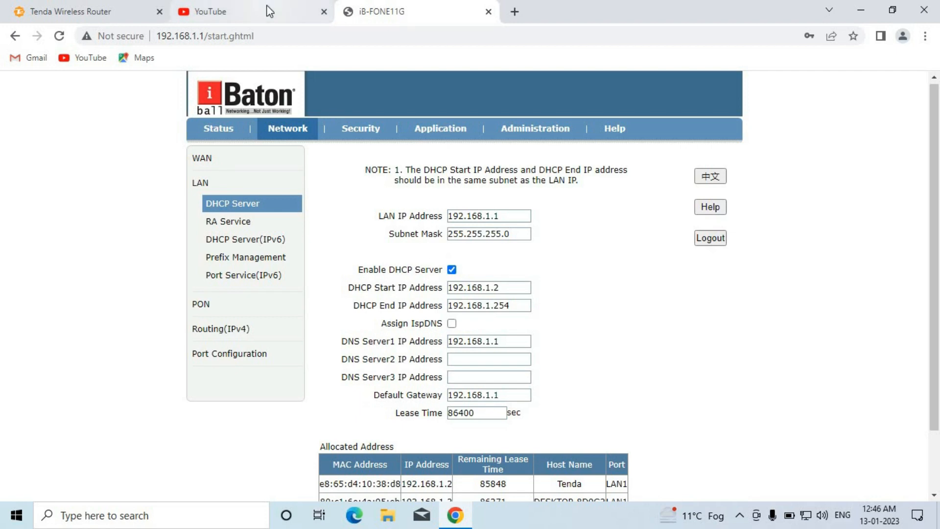
# - Check that the YouTube tab still browses, then go back to the iBall DHCP page
pyautogui.moveTo(268, 11)
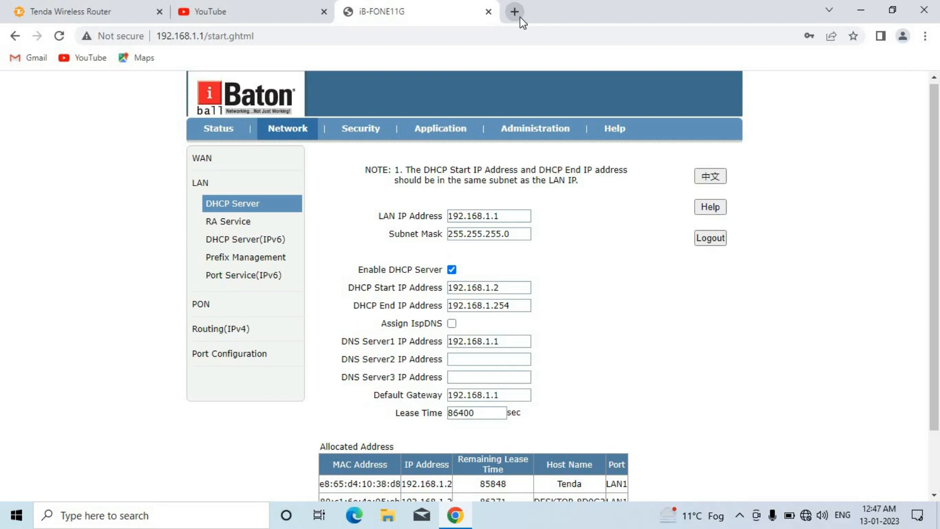
pyautogui.click(331, 10)
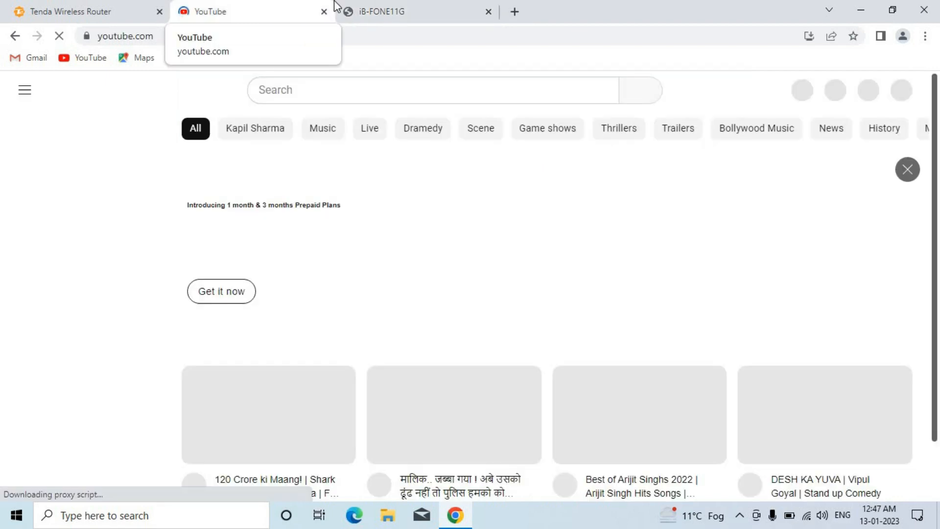
pyautogui.click(420, 7)
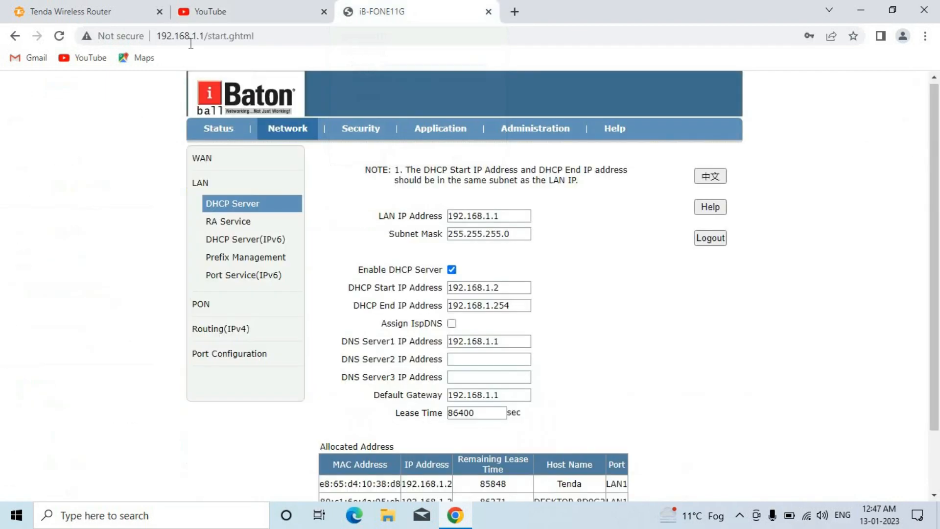
# - Open the Tenda 192.168.0.1 status page in a new tab, showing Dynamic IP with WAN IP 192.168.1.2
pyautogui.click(515, 11)
pyautogui.click(464, 35)
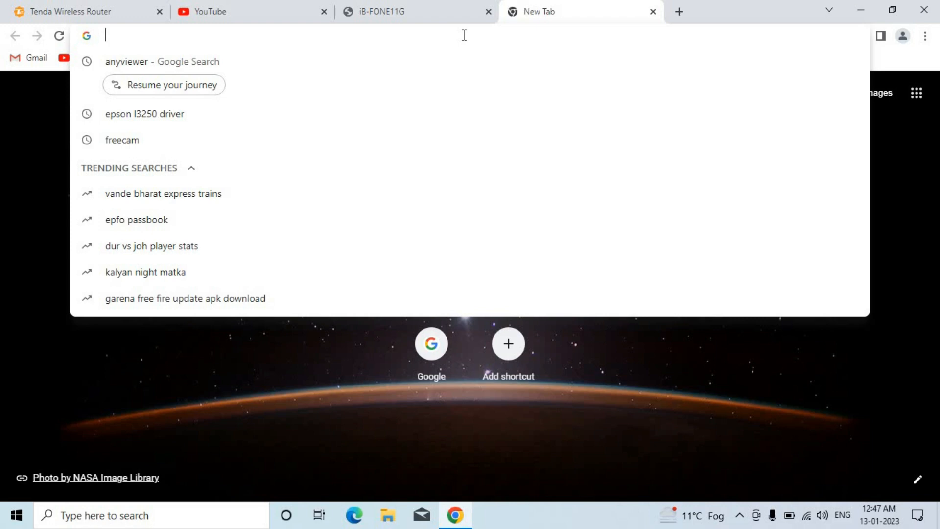
pyautogui.write('192')
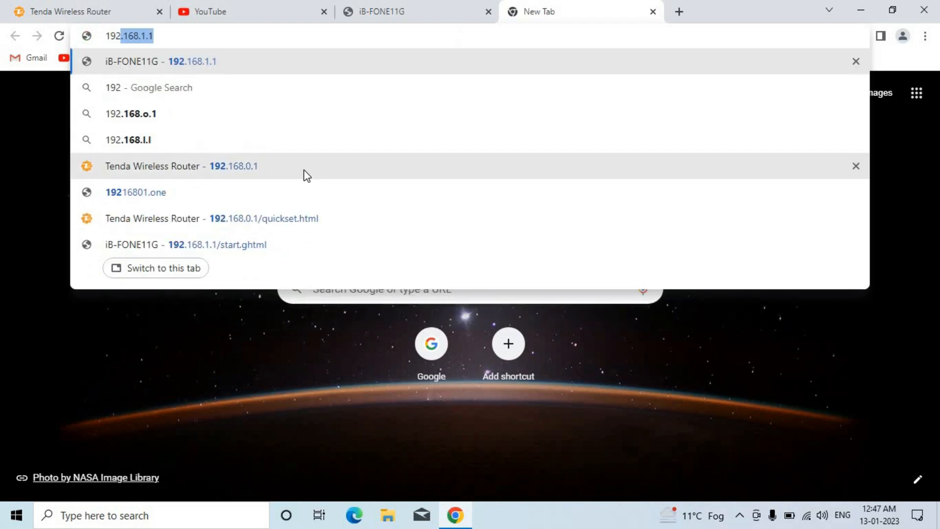
pyautogui.click(303, 169)
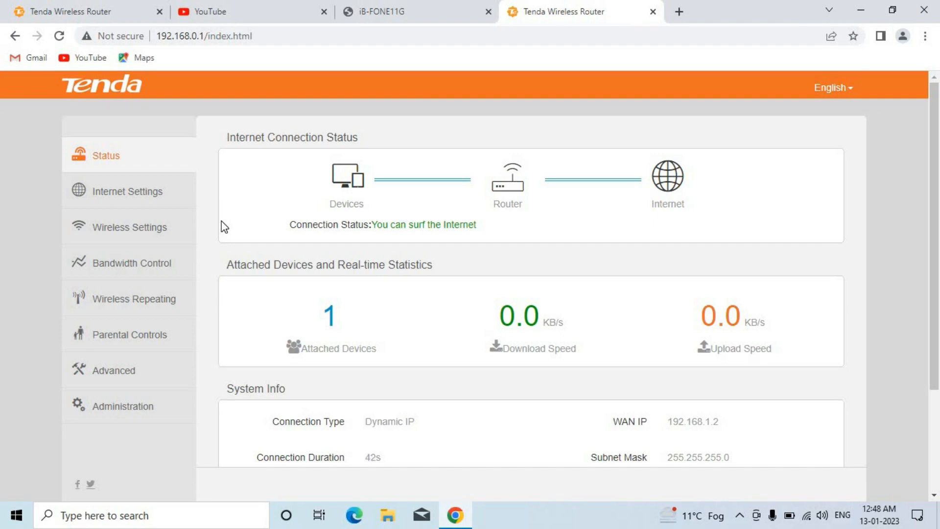
pyautogui.click(361, 6)
pyautogui.click(268, 2)
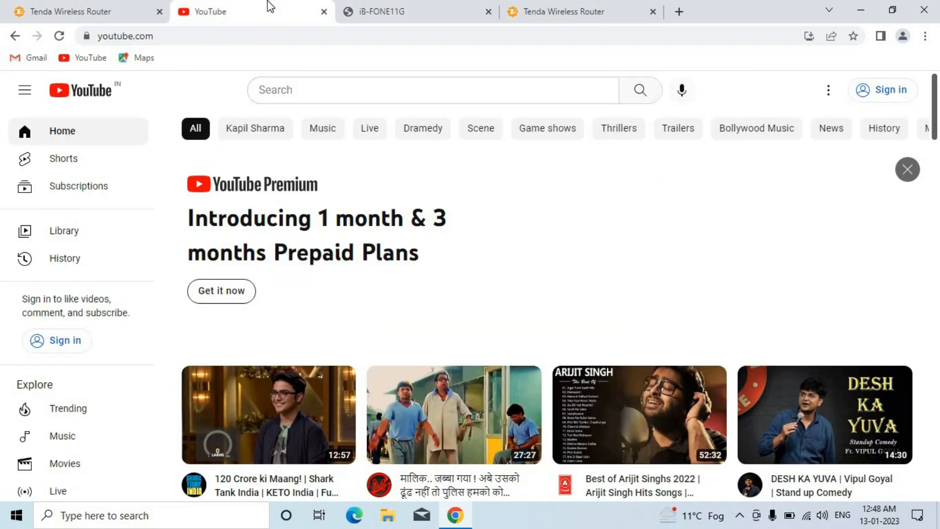
pyautogui.click(626, 6)
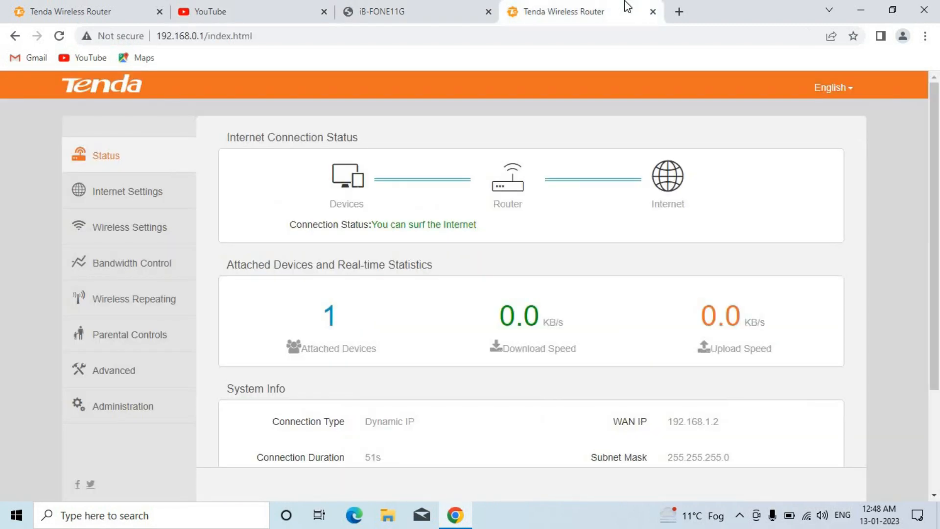